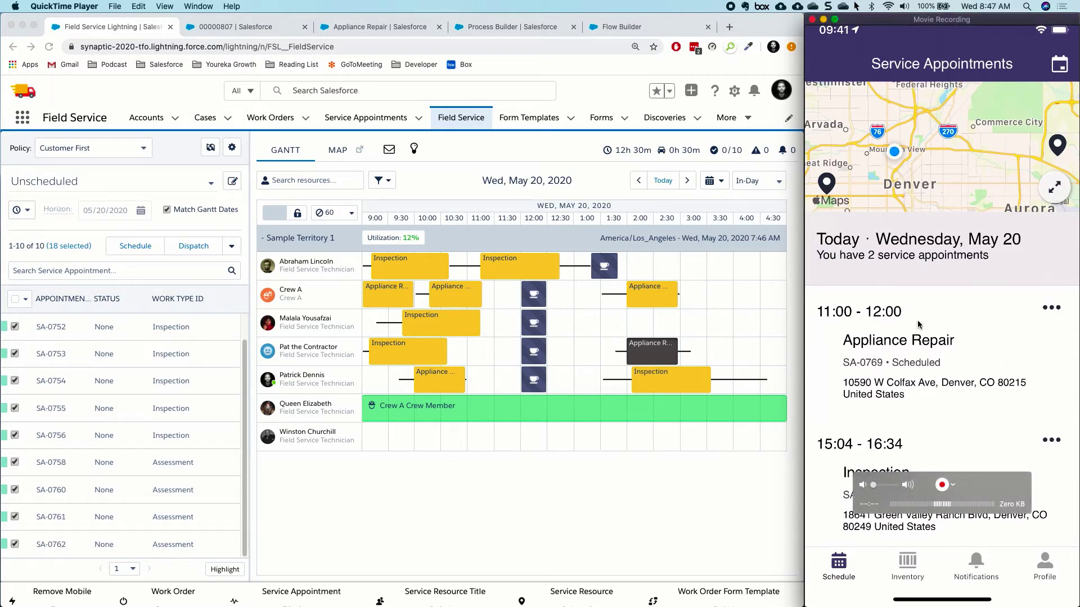
Step: Open the Forms Created Today list and review each form's status and most recent mobile location
click(603, 122)
click(601, 123)
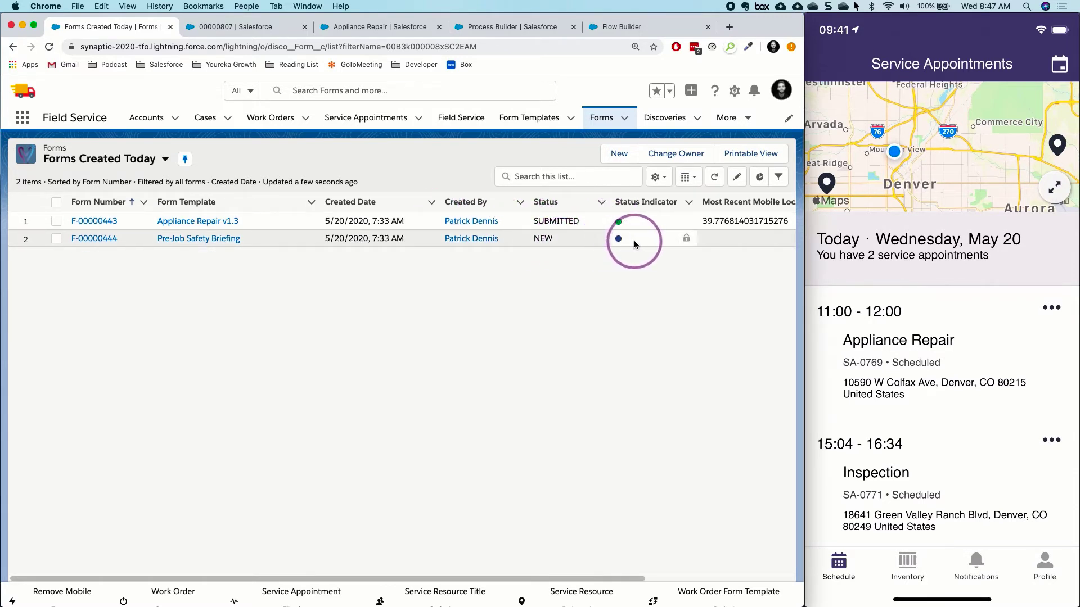
scroll(682, 248, right, 5)
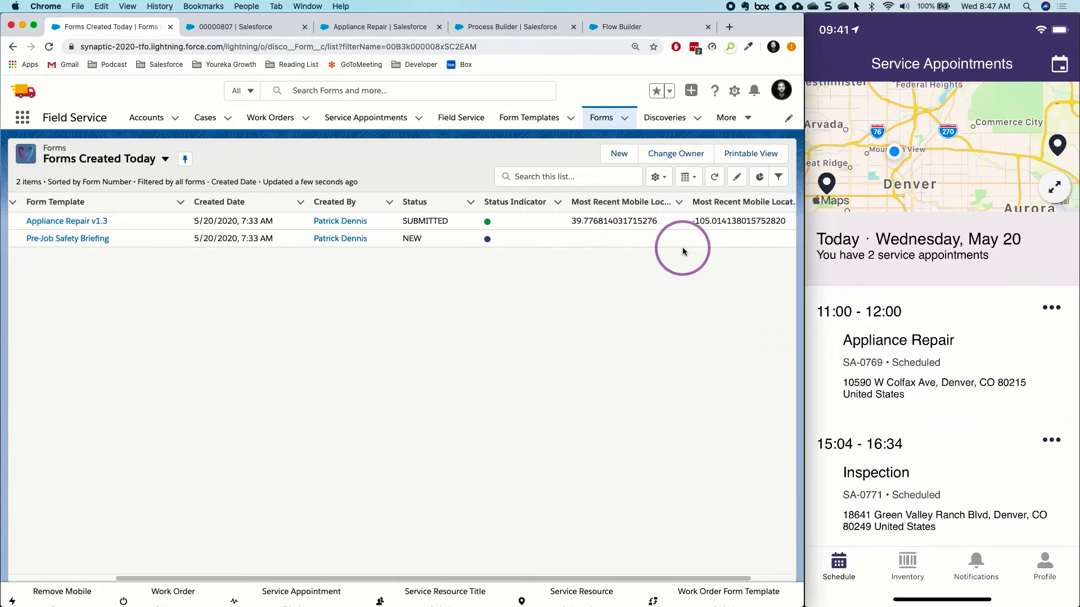
scroll(627, 242, left, 5)
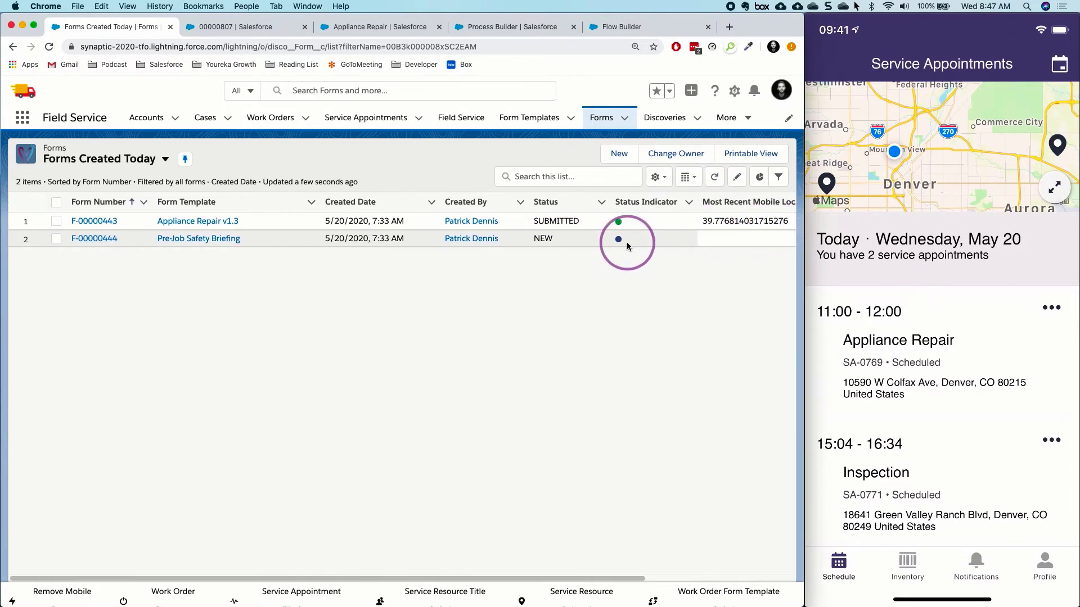
Step: Open the submitted Appliance Repair v1.3 form and review its repair details, repair instructions and line items
click(110, 243)
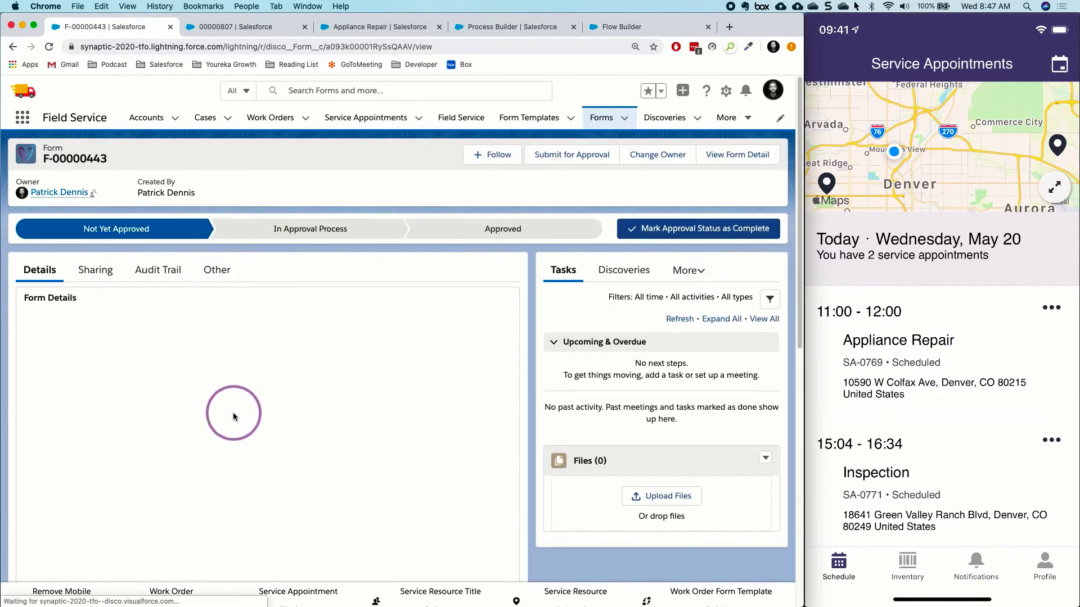
scroll(234, 415, down, 3)
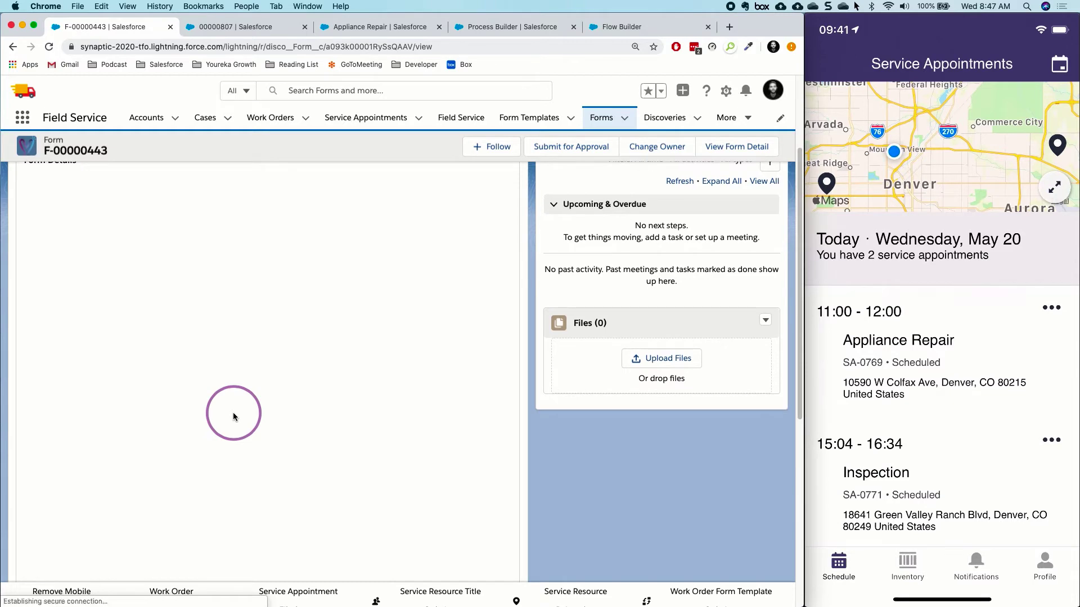
scroll(234, 417, down, 2)
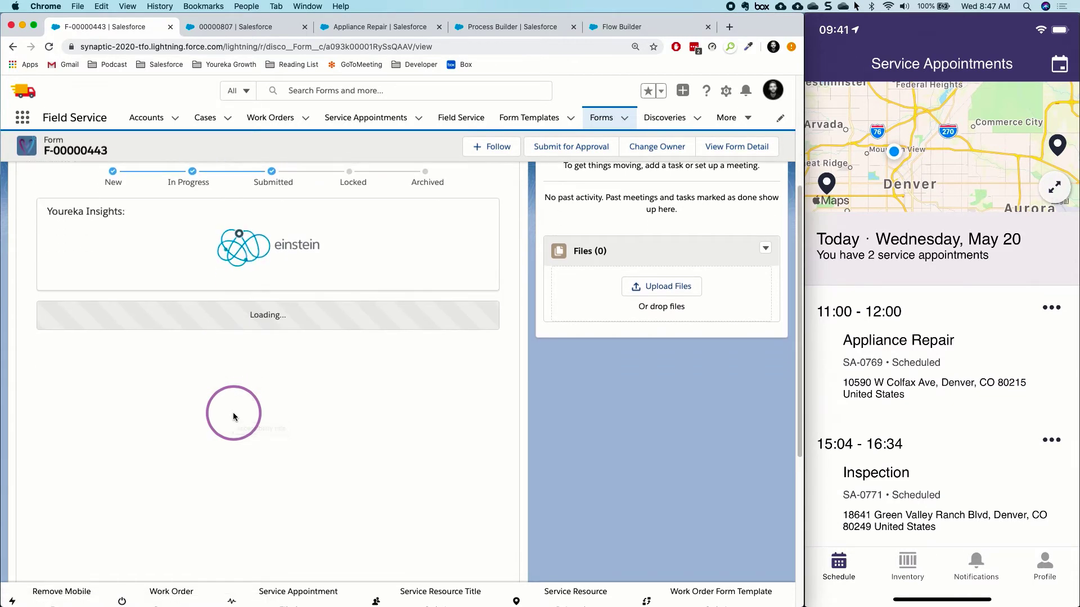
scroll(233, 417, down, 10)
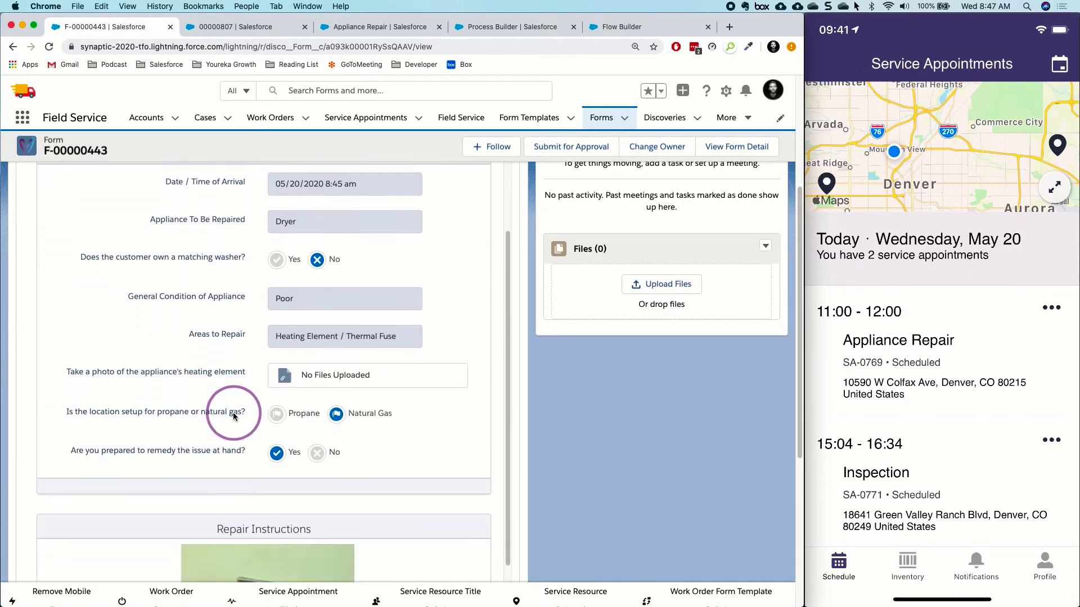
scroll(234, 417, down, 13)
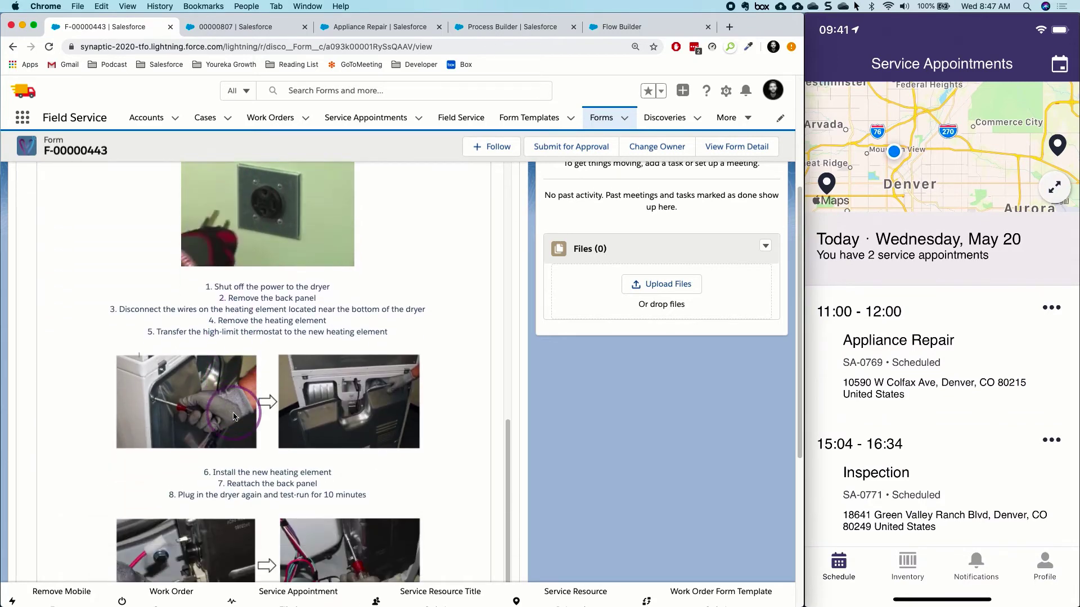
scroll(234, 417, down, 4)
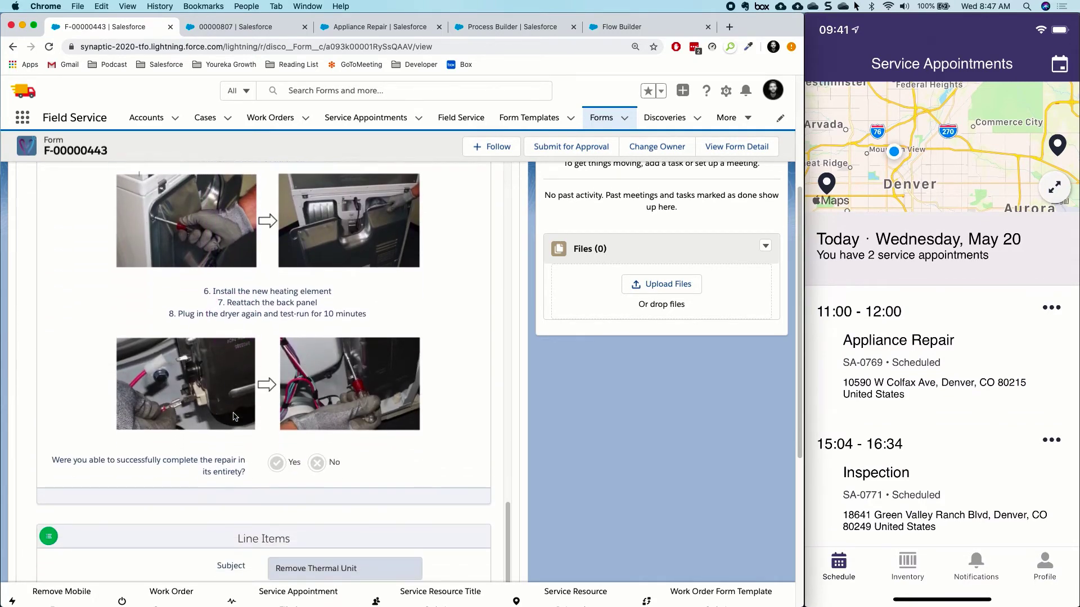
scroll(234, 416, up, 8)
scroll(233, 416, up, 15)
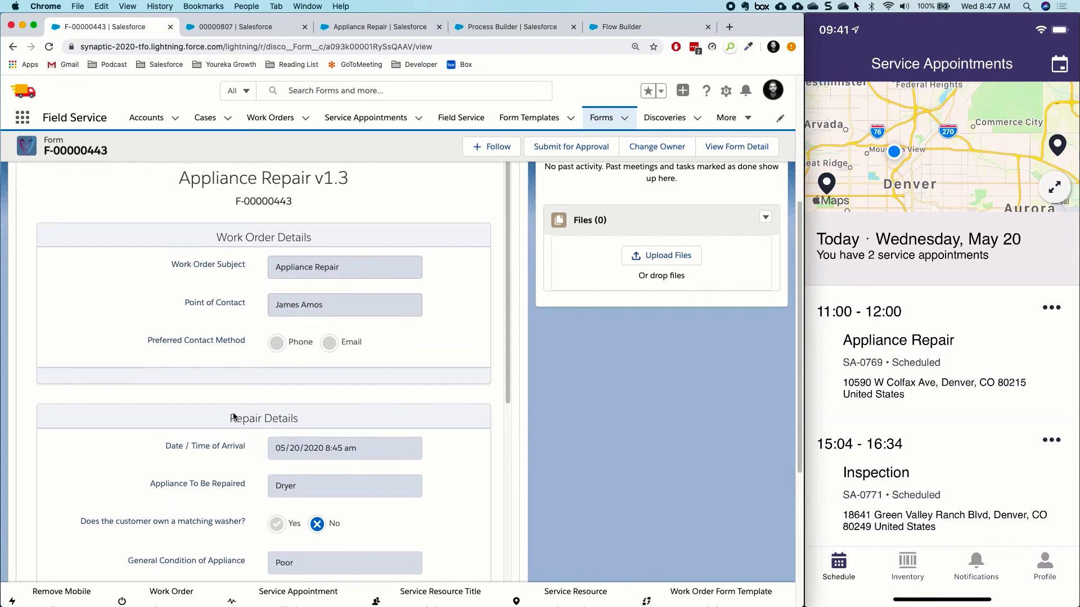
scroll(233, 416, up, 1)
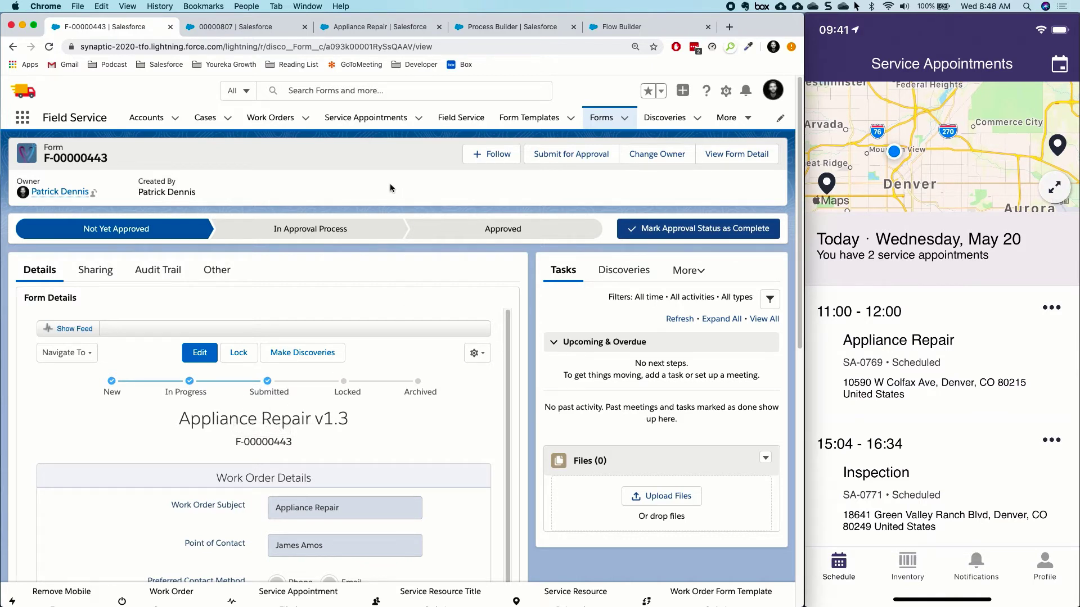
Step: Open Curry Corporation's Appliance Repair work order from the All Work Orders list and review its details
click(274, 119)
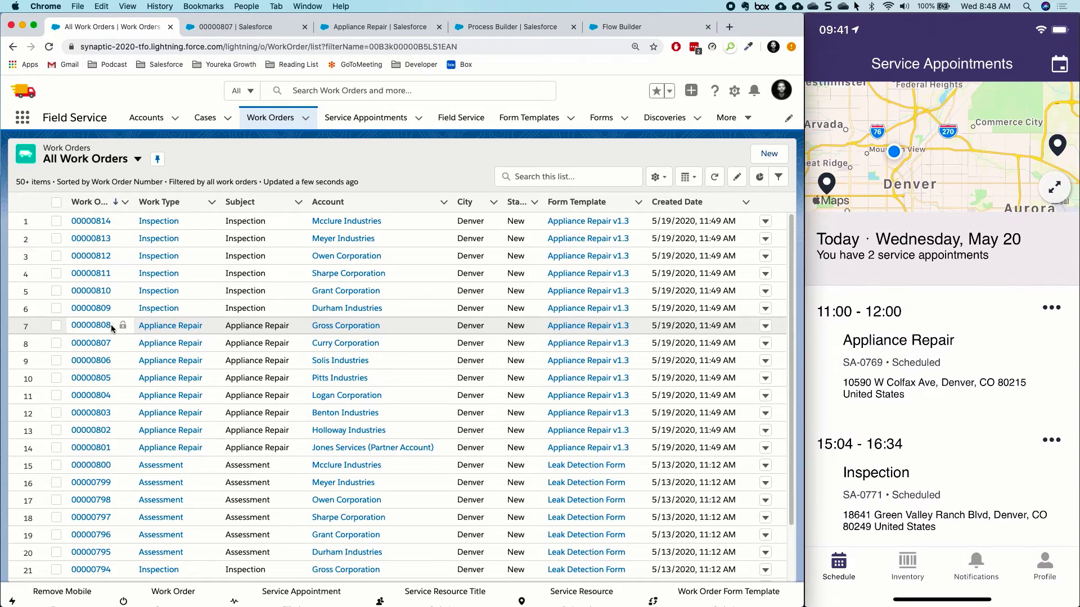
click(91, 343)
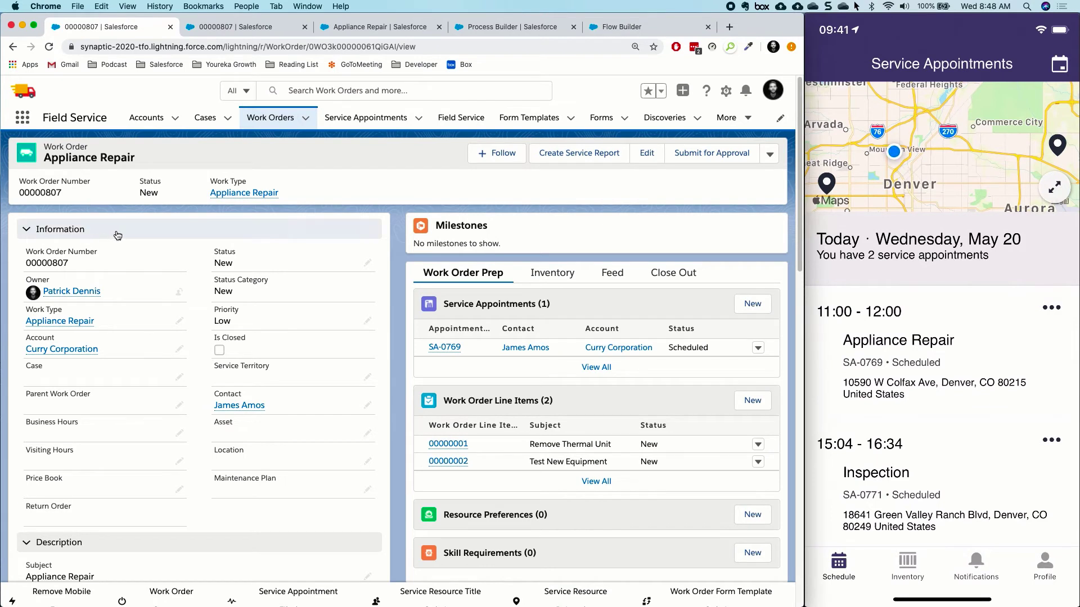
scroll(116, 232, down, 1)
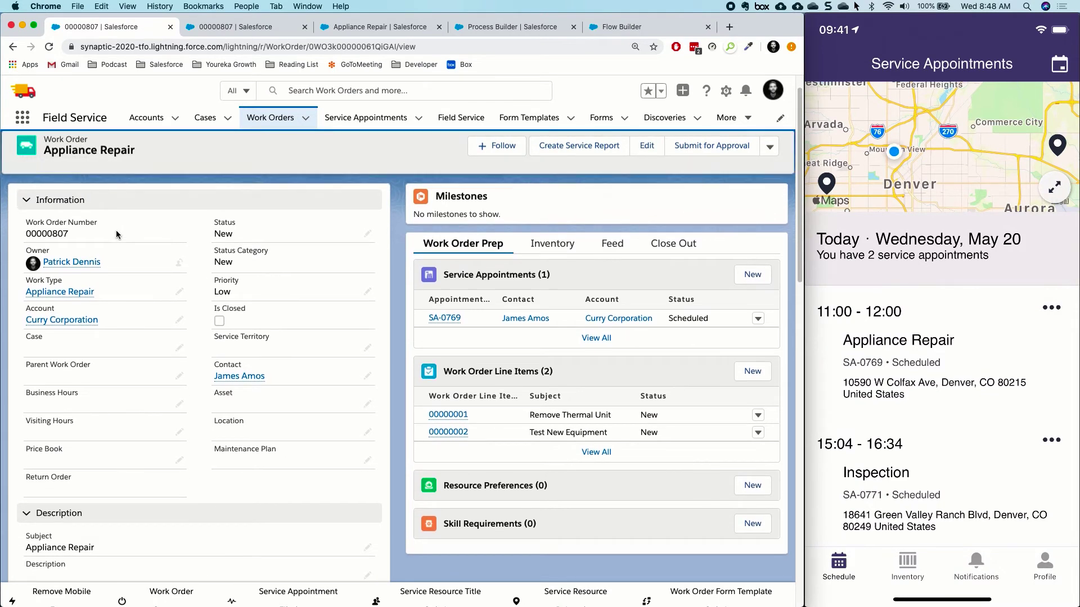
scroll(116, 233, up, 1)
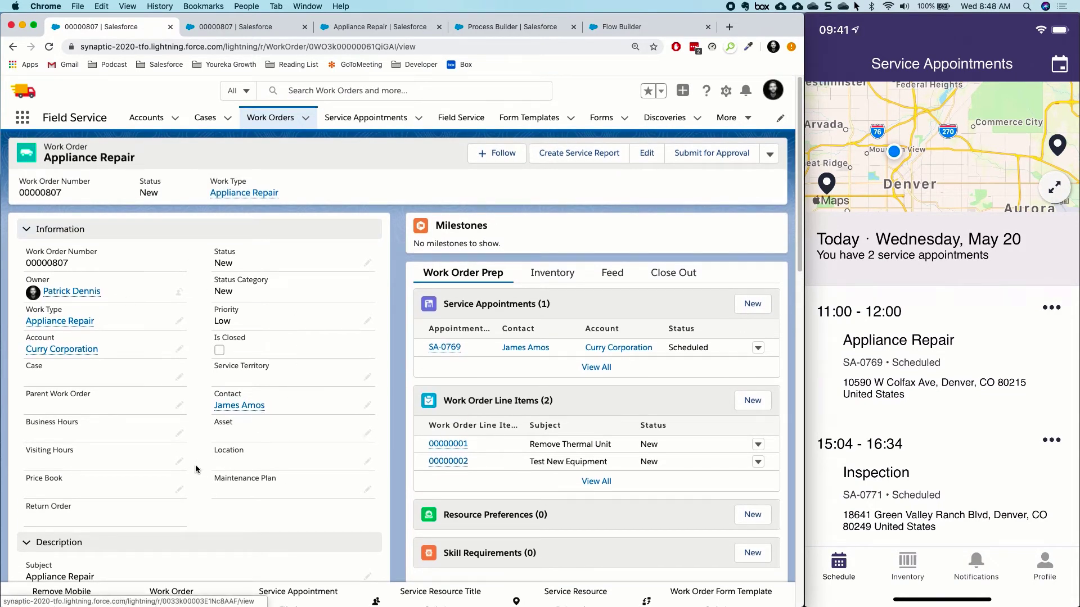
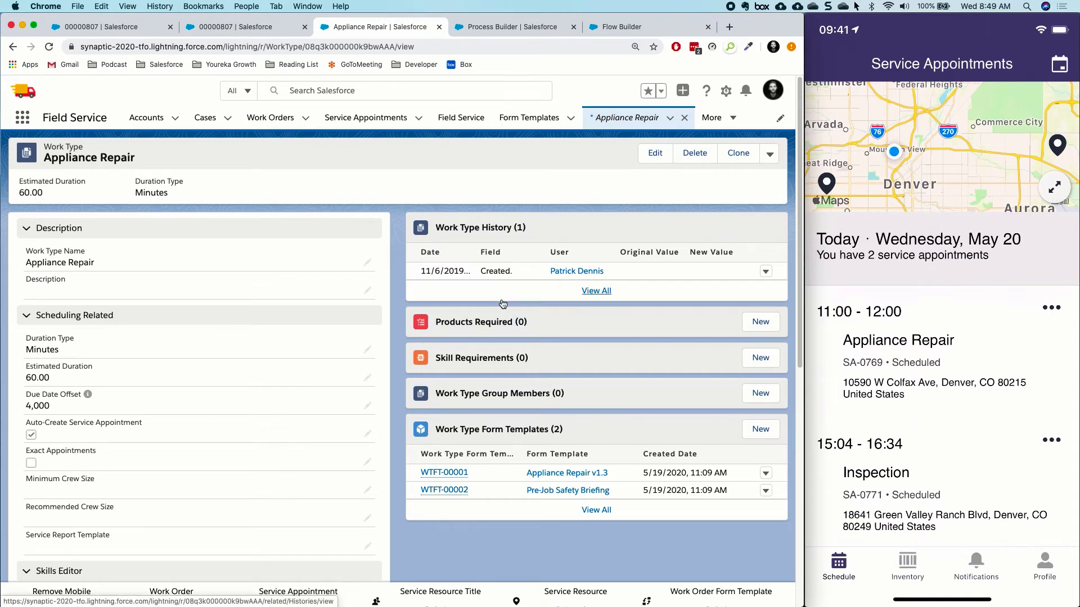
Step: Examine the Work Order Automation process and the elements of the Auto-Create Forms For Work Order flow
click(500, 27)
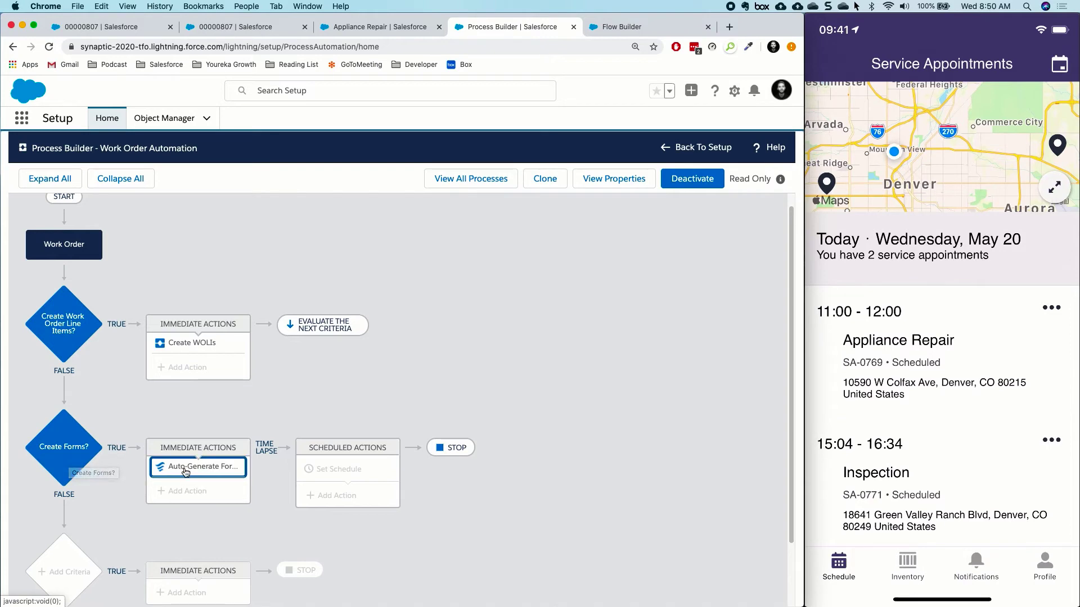
click(616, 31)
drag(422, 313, 446, 341)
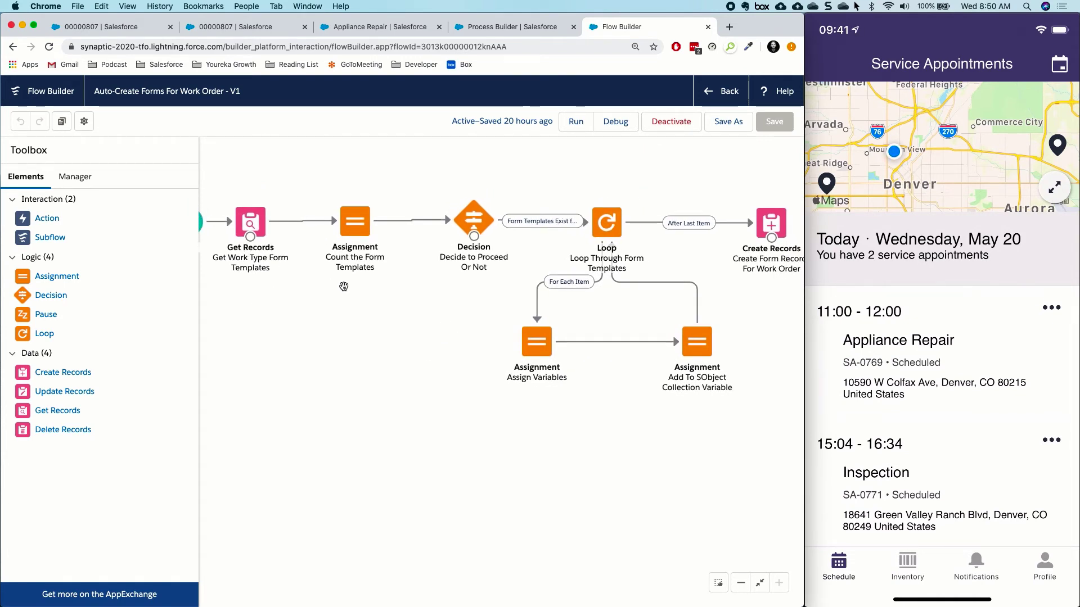
drag(424, 313, 311, 330)
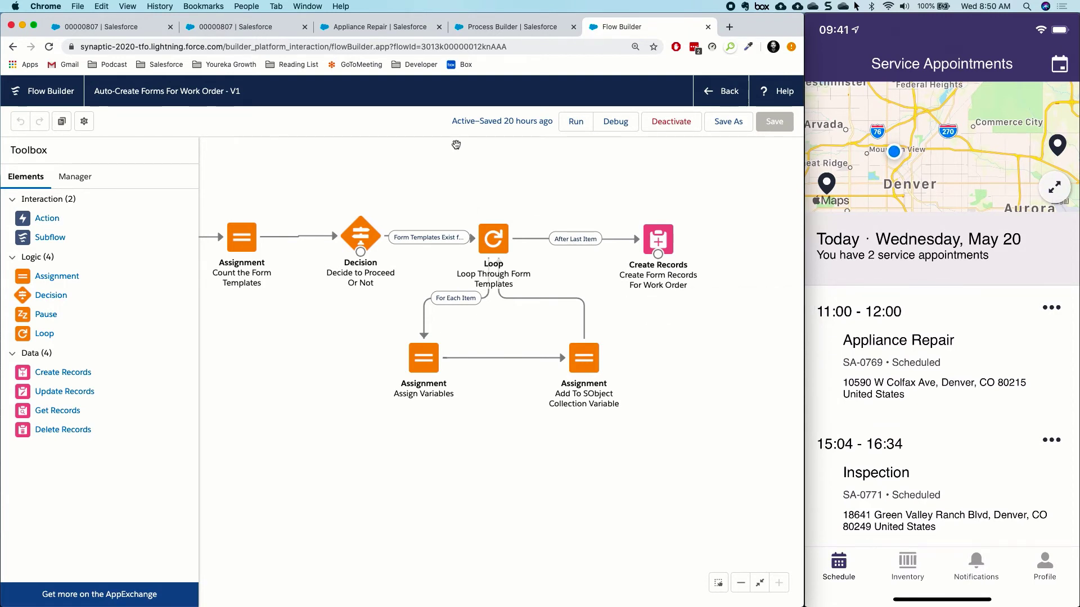
Step: Clone Curry Corporation's Appliance Repair work order with Auto-Create Forms From Work Type enabled, and save the copy
click(259, 26)
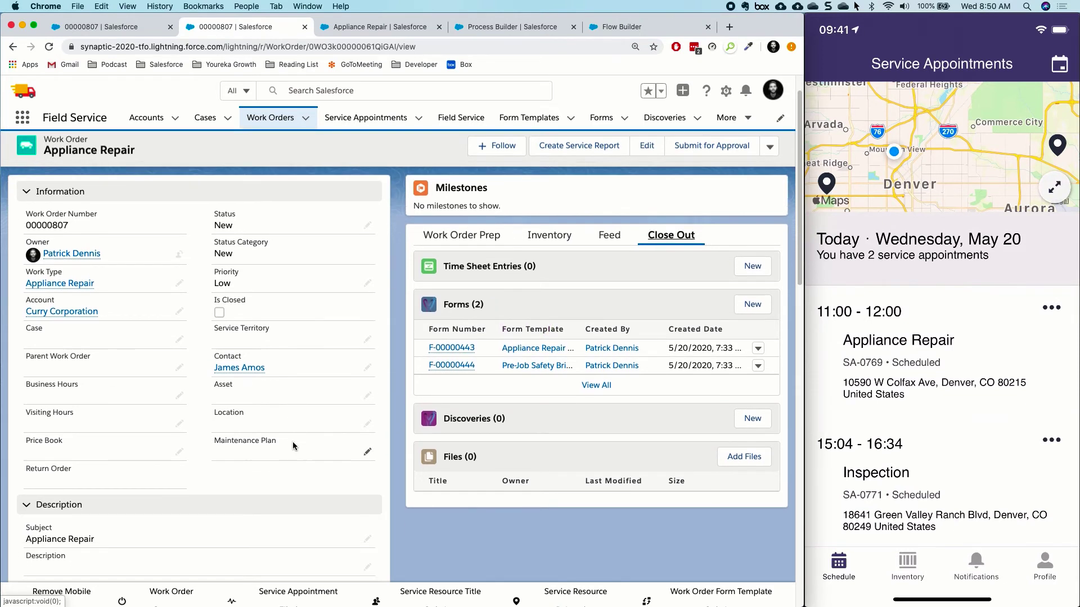
click(769, 154)
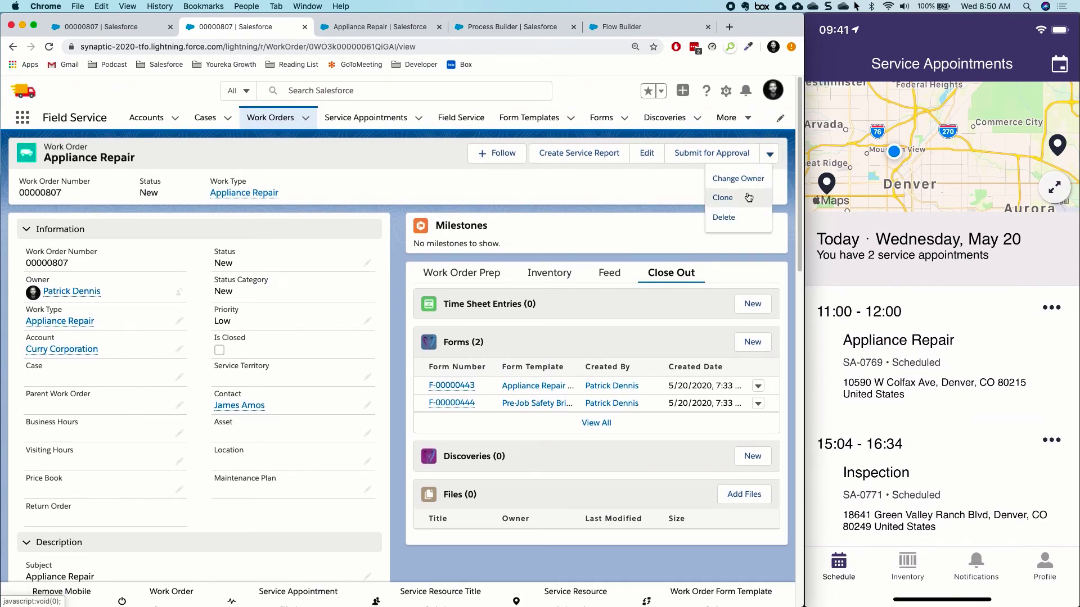
click(723, 198)
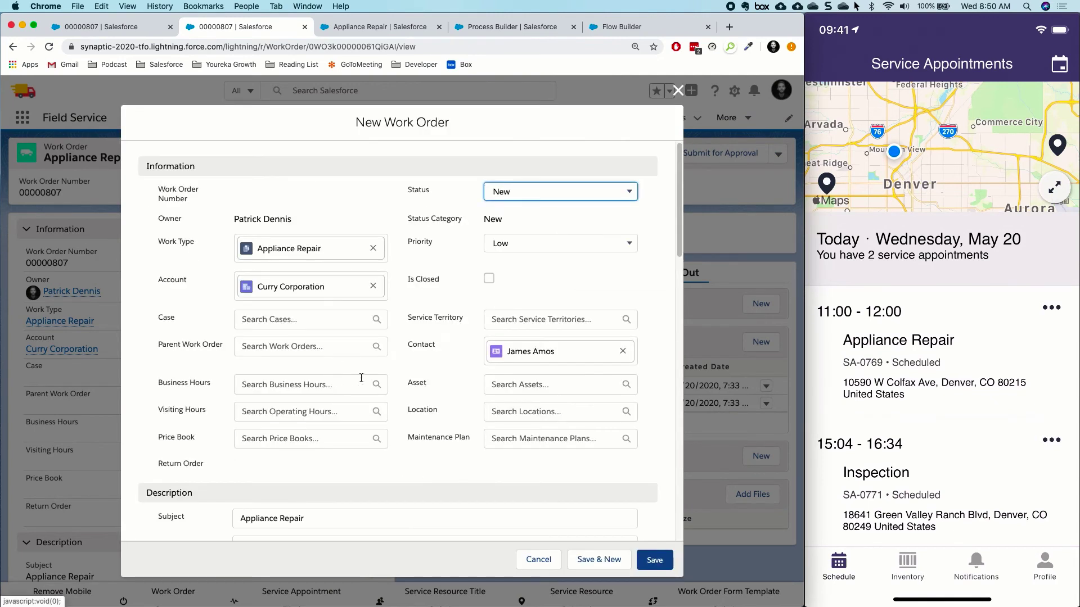
scroll(391, 378, down, 2)
scroll(391, 378, down, 10)
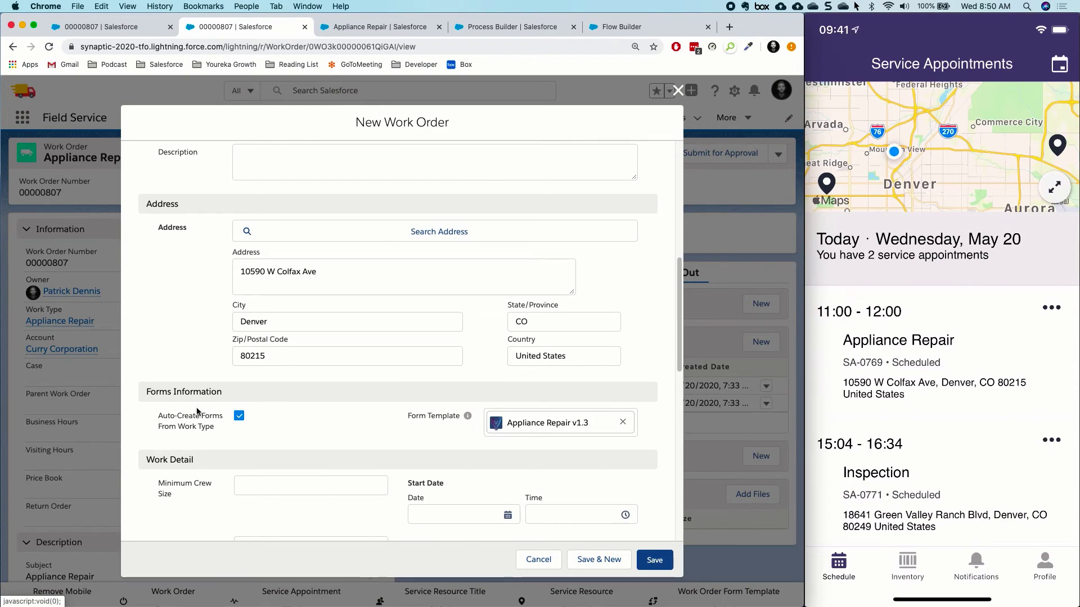
click(655, 560)
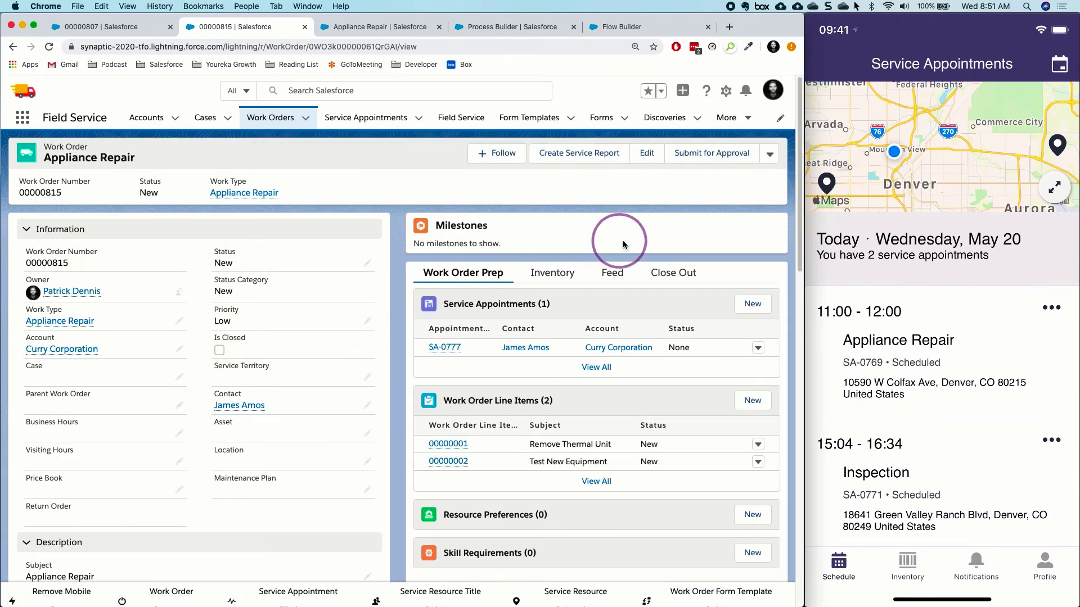
Step: Check the cloned work order's close-out forms and service appointment, and open Field Service in a separate tab
click(673, 273)
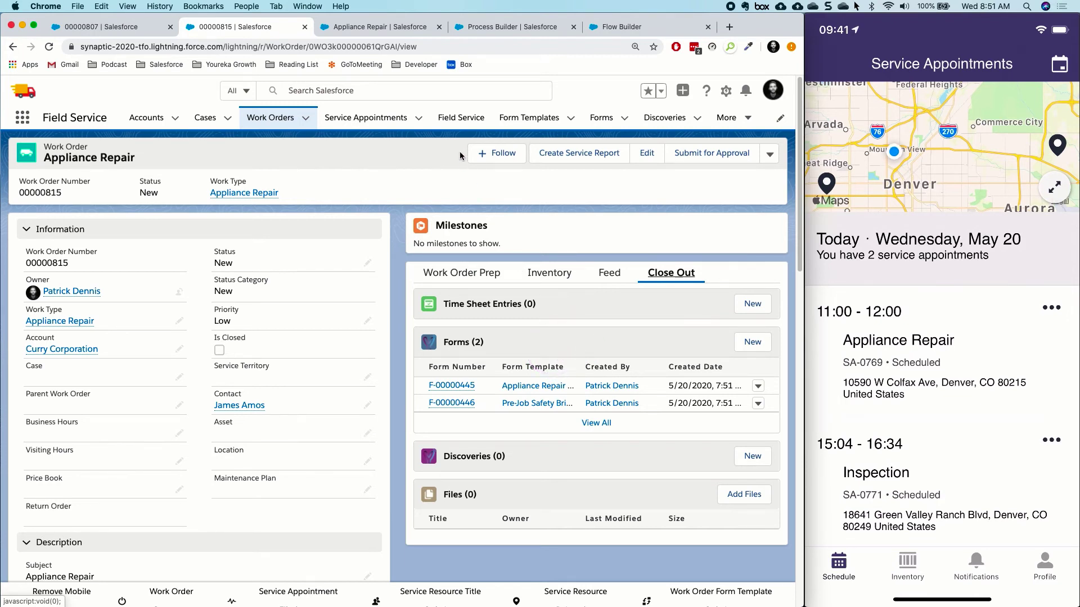
super+click(460, 122)
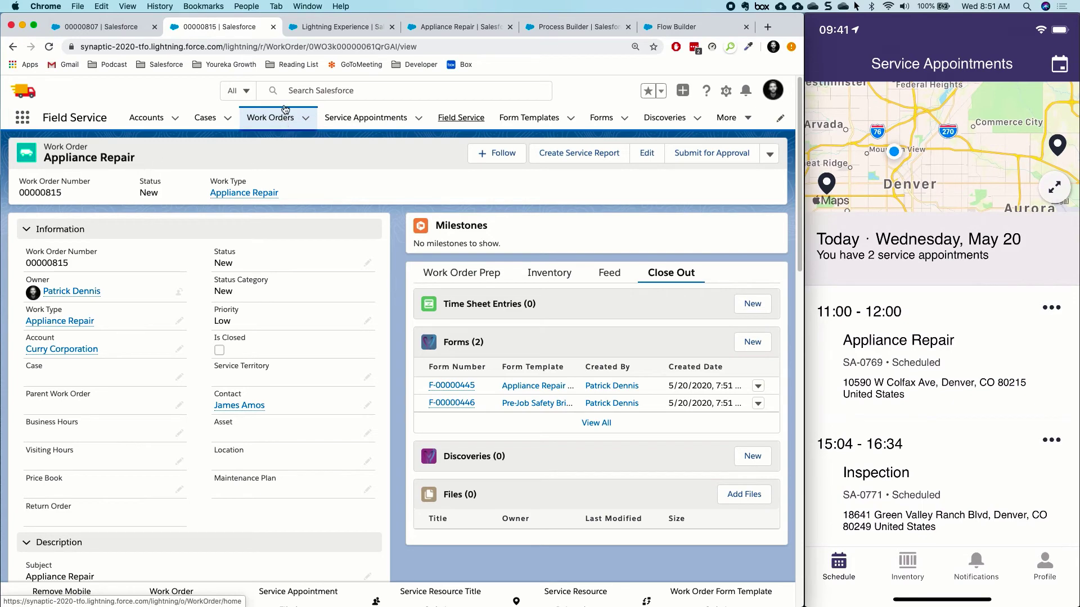
click(487, 274)
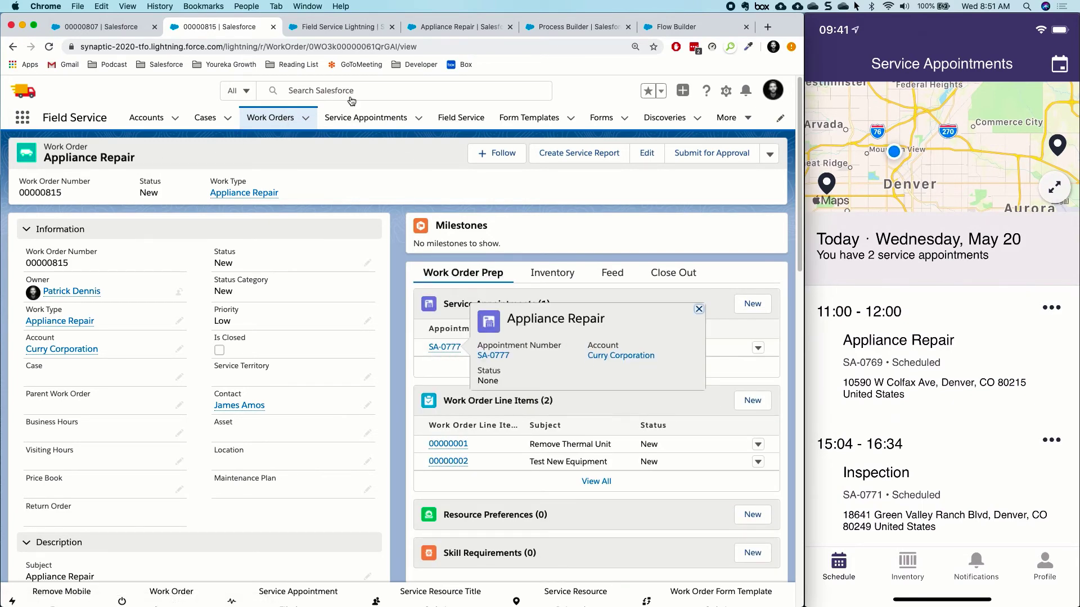
Step: Schedule Appliance Repair appointment SA-0777 for the technician listed directly above Queen Elizabeth, between the noon break and the afternoon Inspection
click(351, 27)
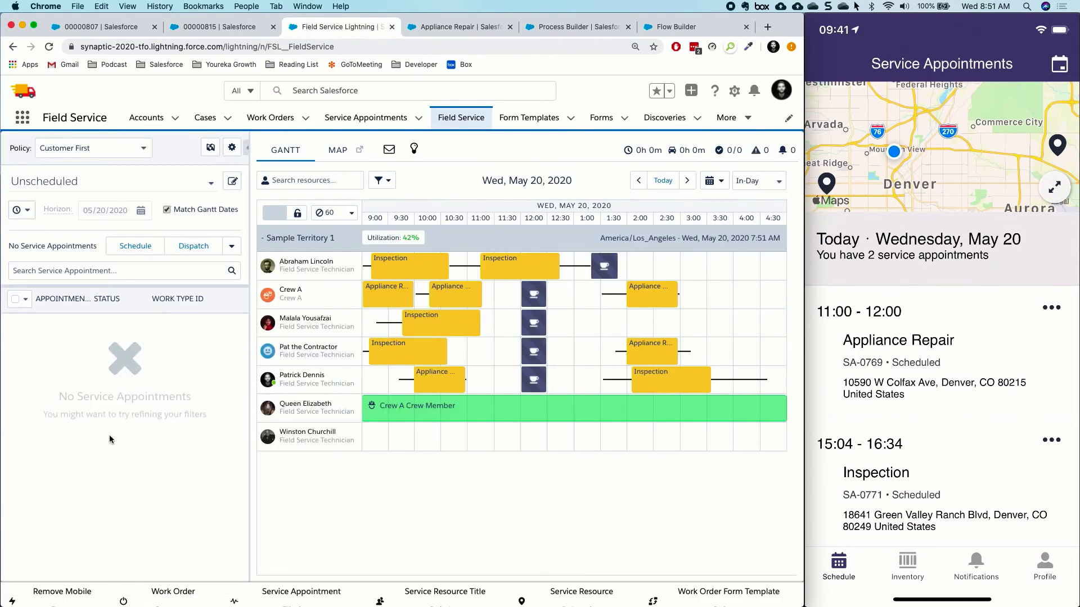
scroll(79, 444, down, 2)
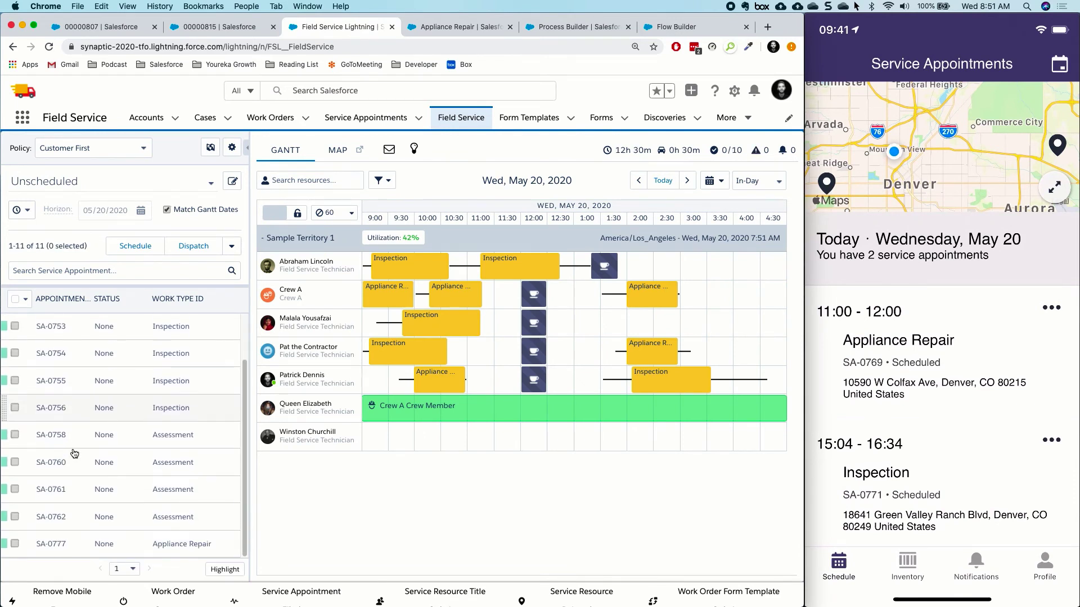
drag(51, 544, 570, 384)
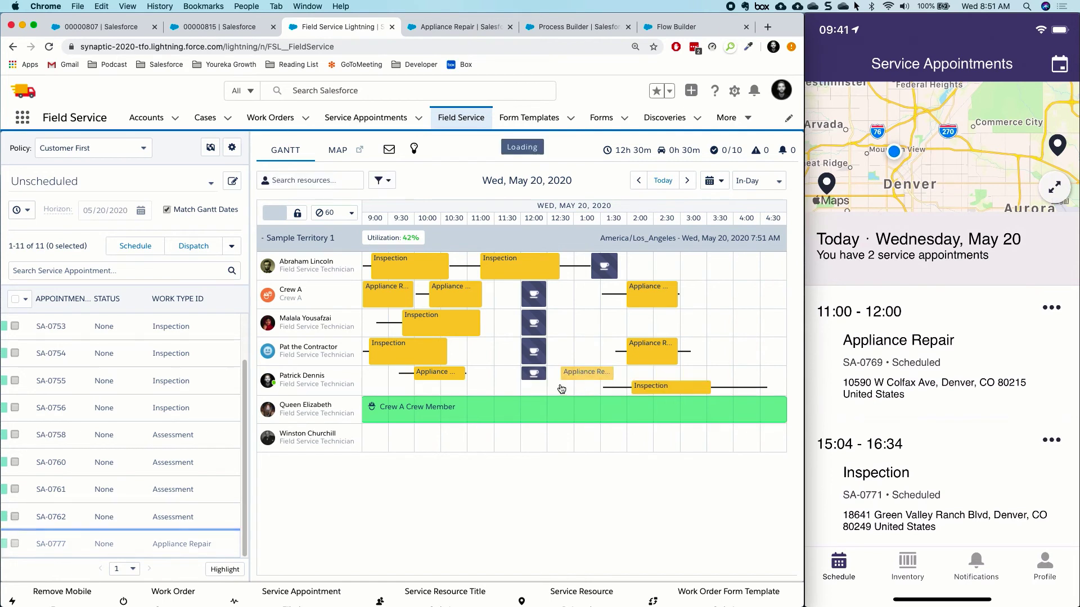
mouse_move(585, 372)
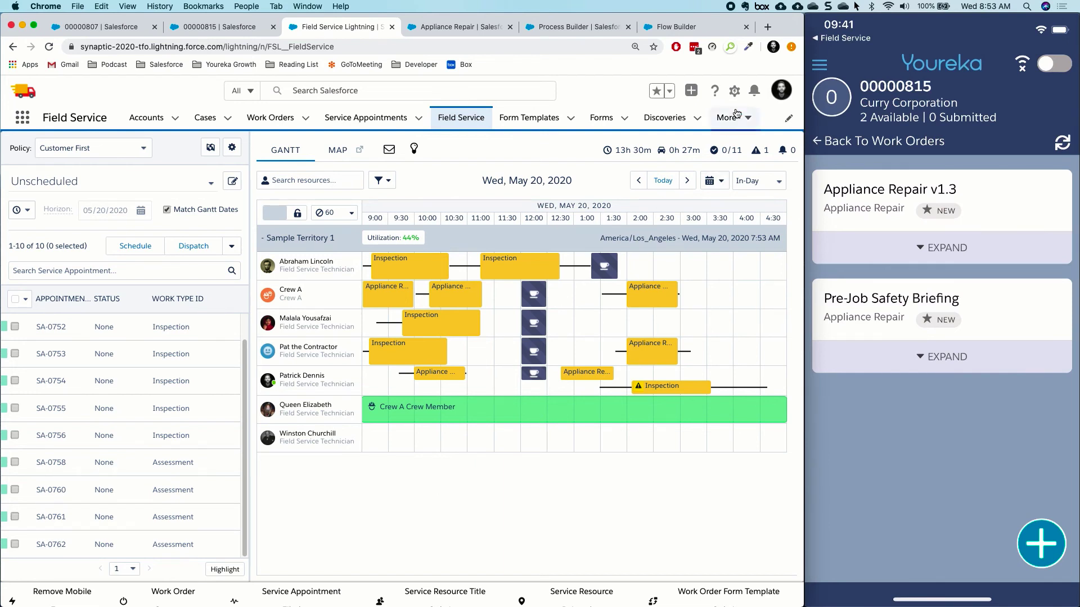
Step: Find Field Service Mobile Settings in Setup by searching for "mobile", and open the default settings record
click(733, 90)
click(704, 129)
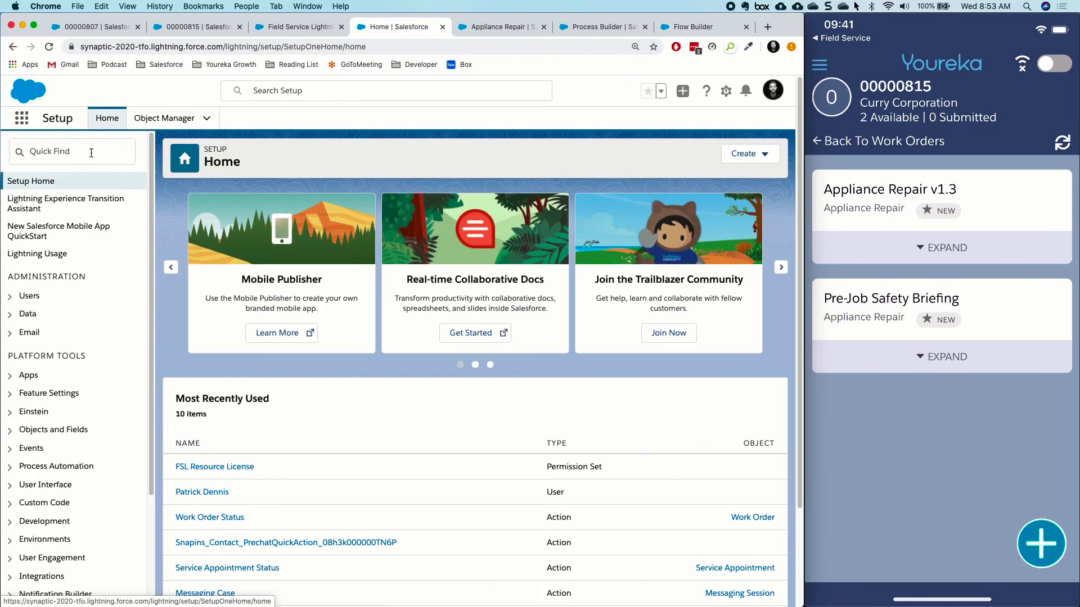
click(83, 152)
text(mobile)
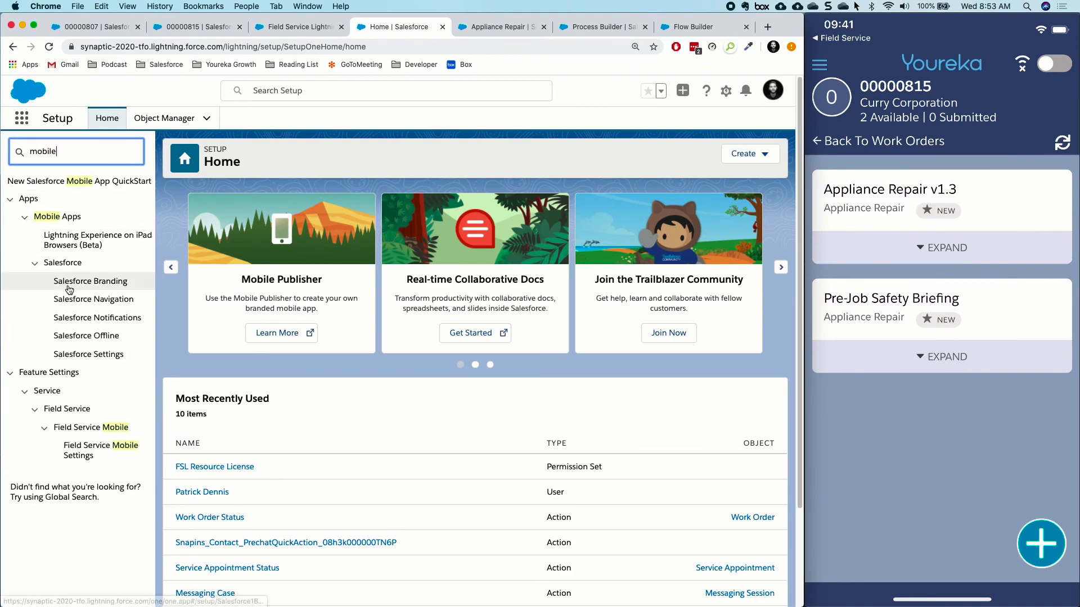
click(81, 448)
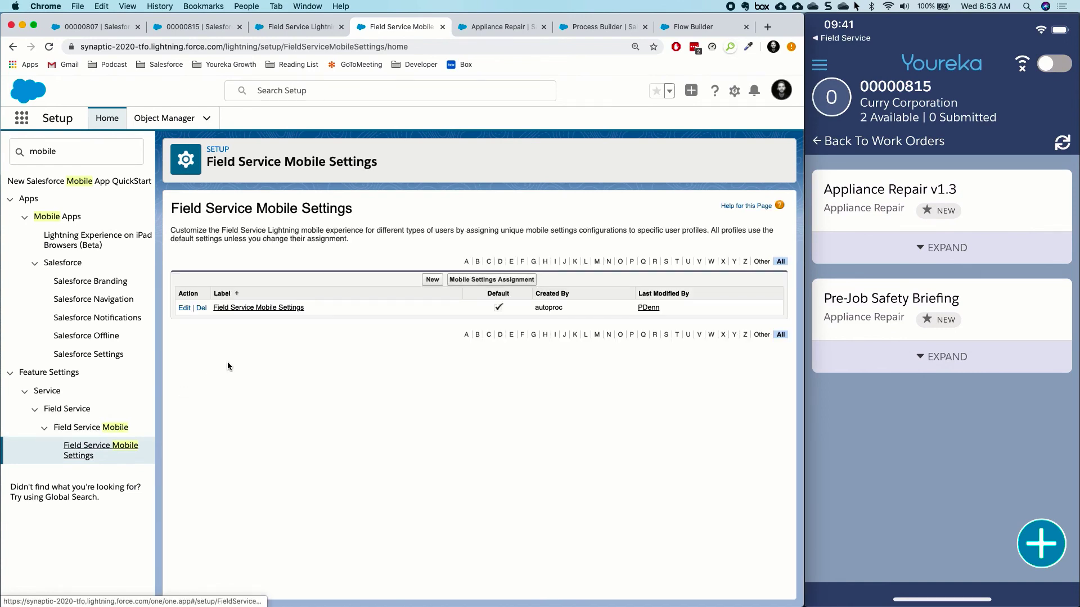
click(279, 307)
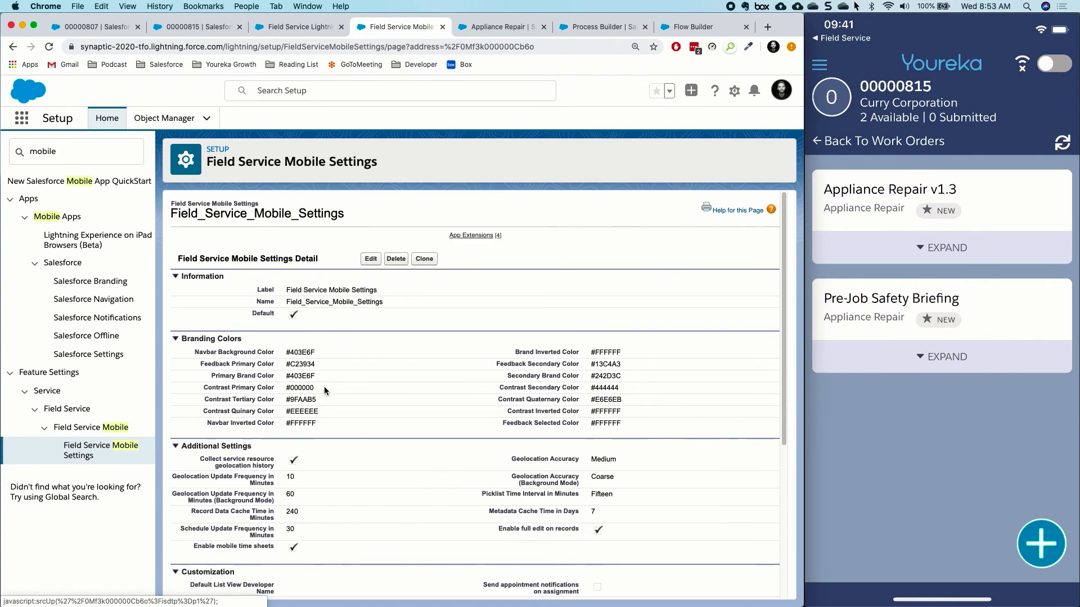
Step: Examine the App Extensions of the mobile settings record, enlarging the page and highlighting the launch value of ViewChecklists
scroll(324, 387, down, 3)
scroll(324, 386, down, 3)
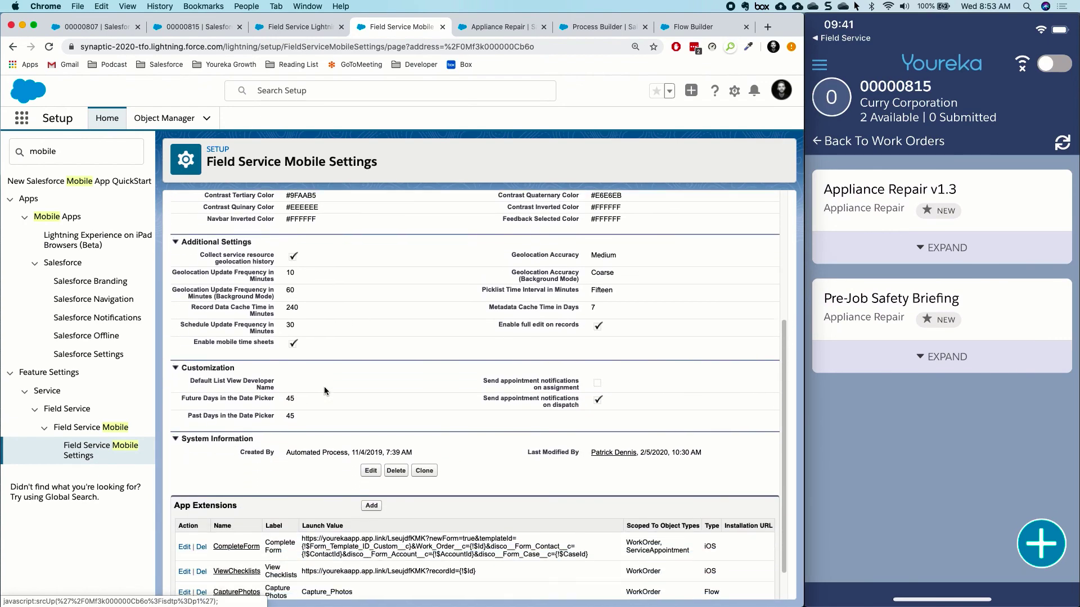
key(super+plus)
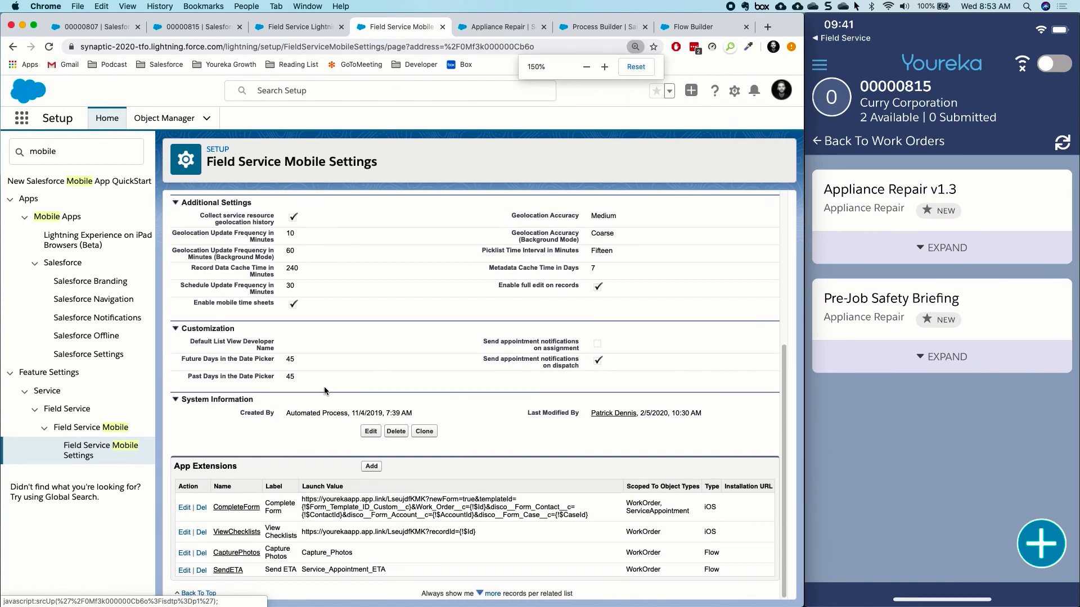
scroll(353, 488, down, 5)
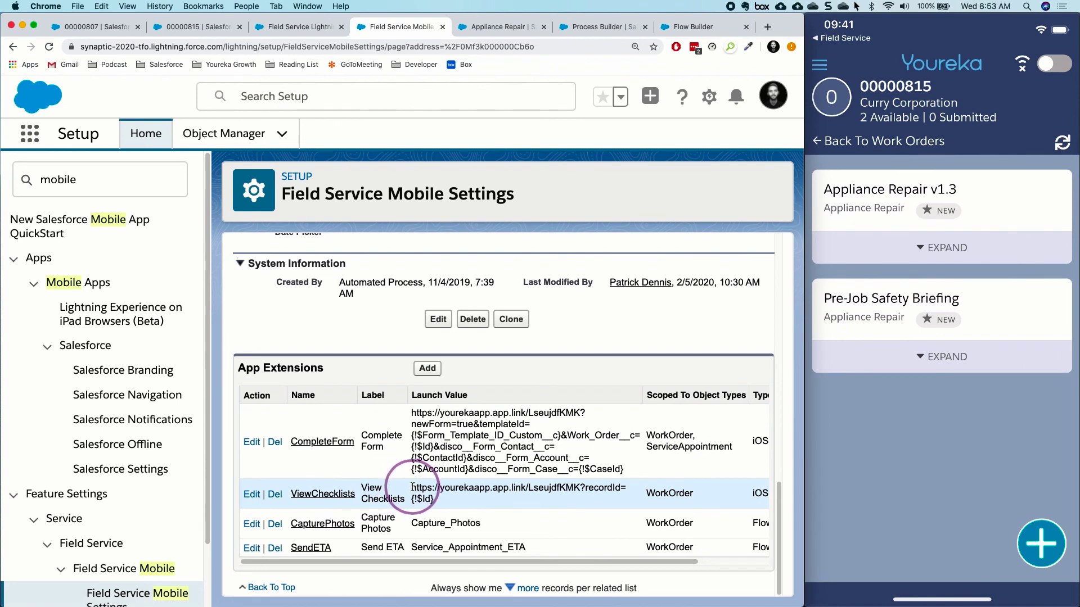
drag(412, 487, 447, 502)
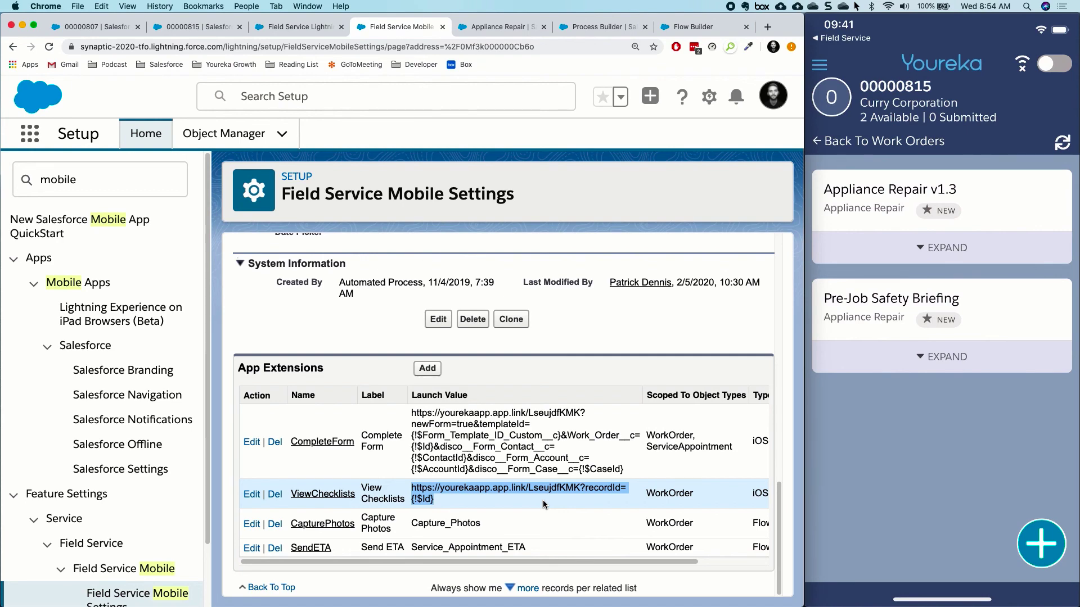
key(super+minus)
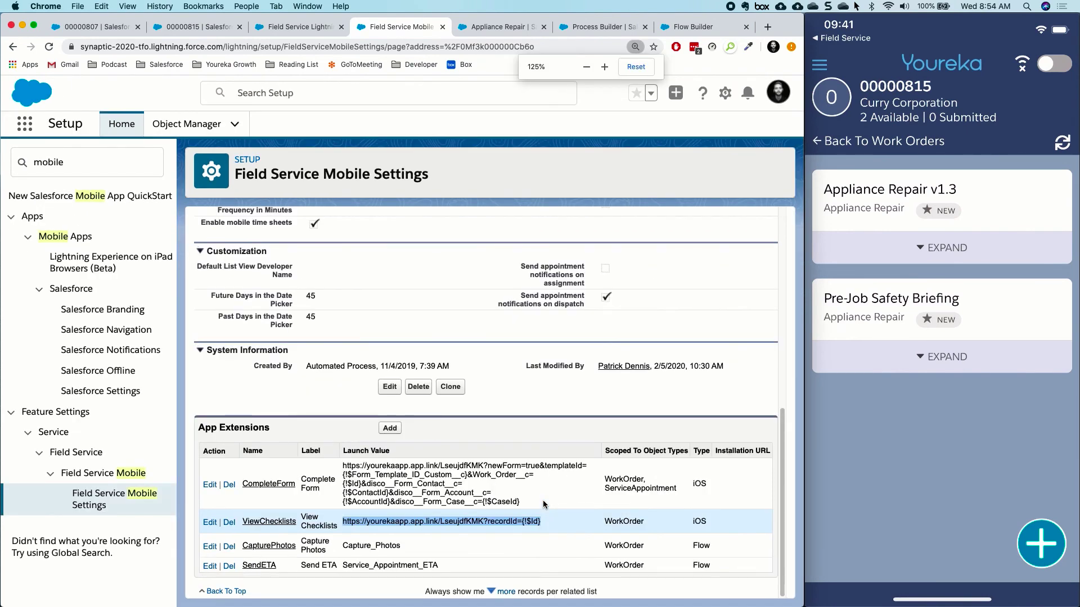
key(super+minus)
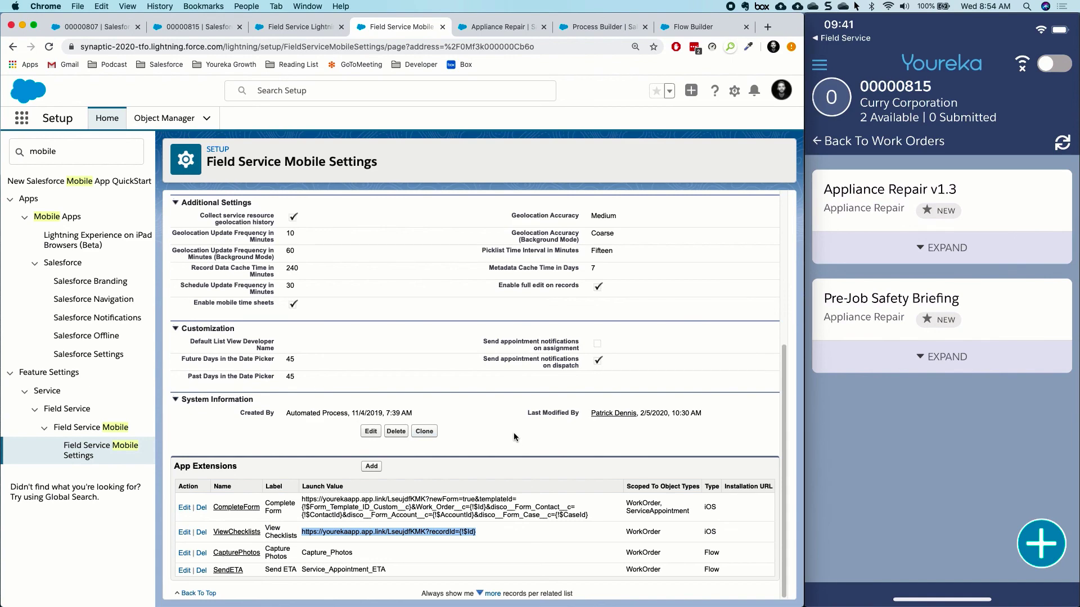
key(ctrl+Right)
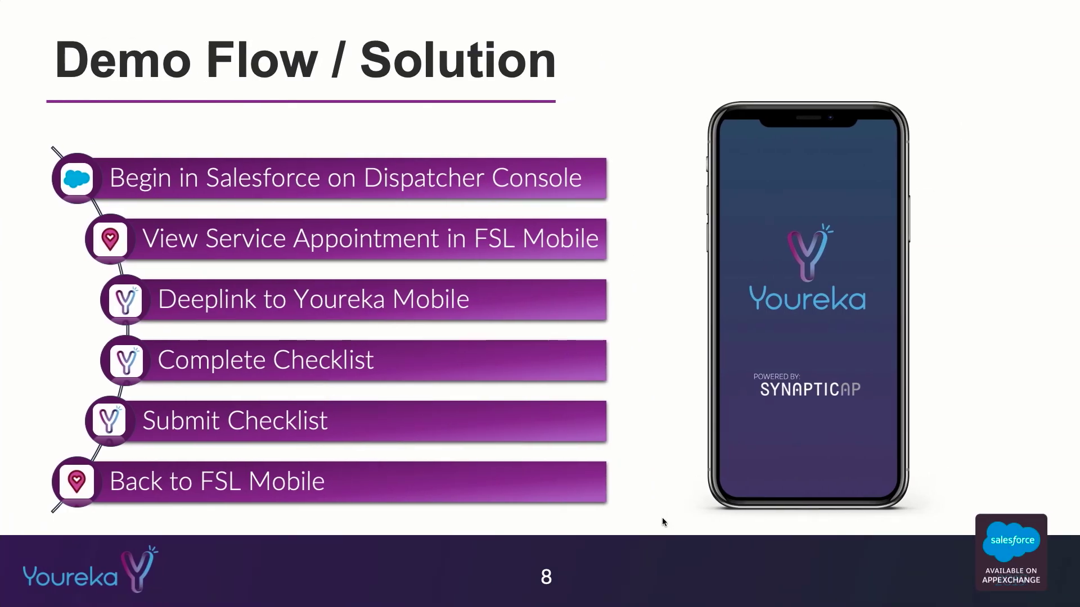
click(662, 532)
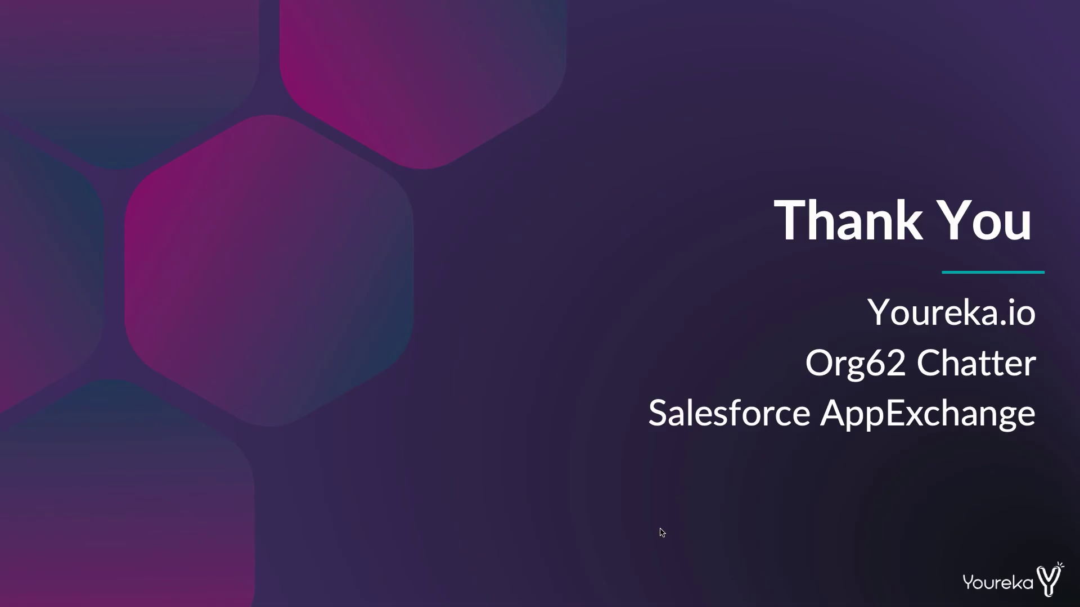